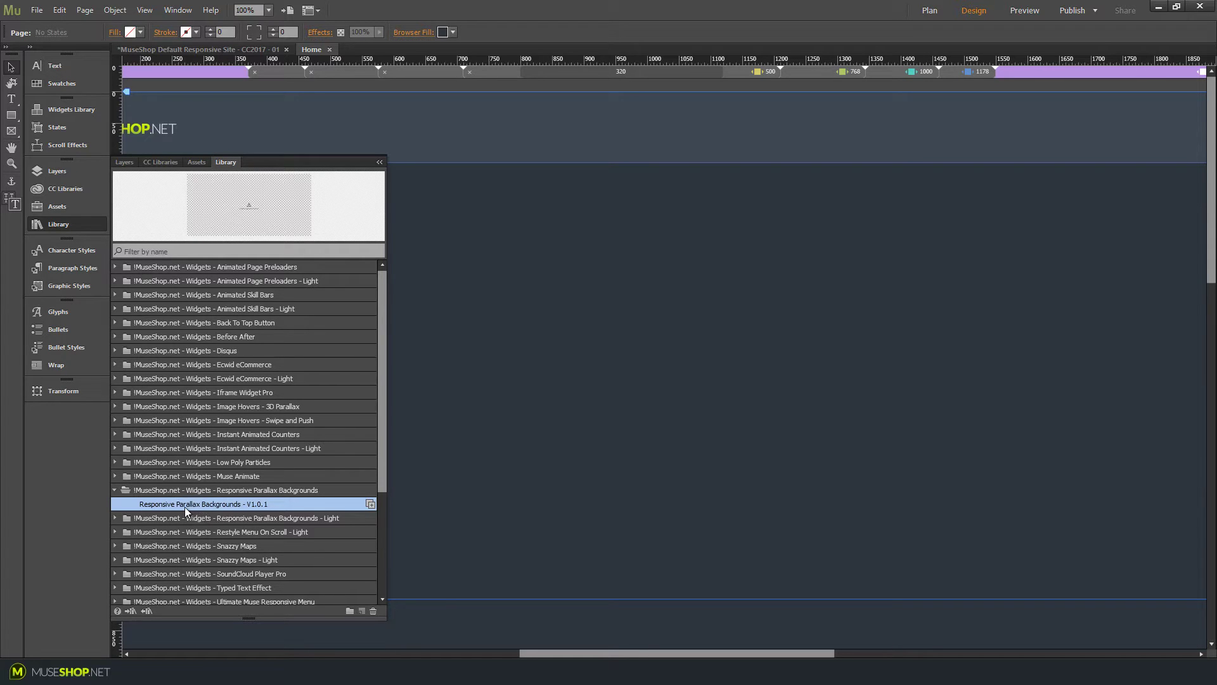
Place the Responsive Parallax Backgrounds widget, resize it to 1531 × 583 px and open its options
drag(185, 507, 465, 222)
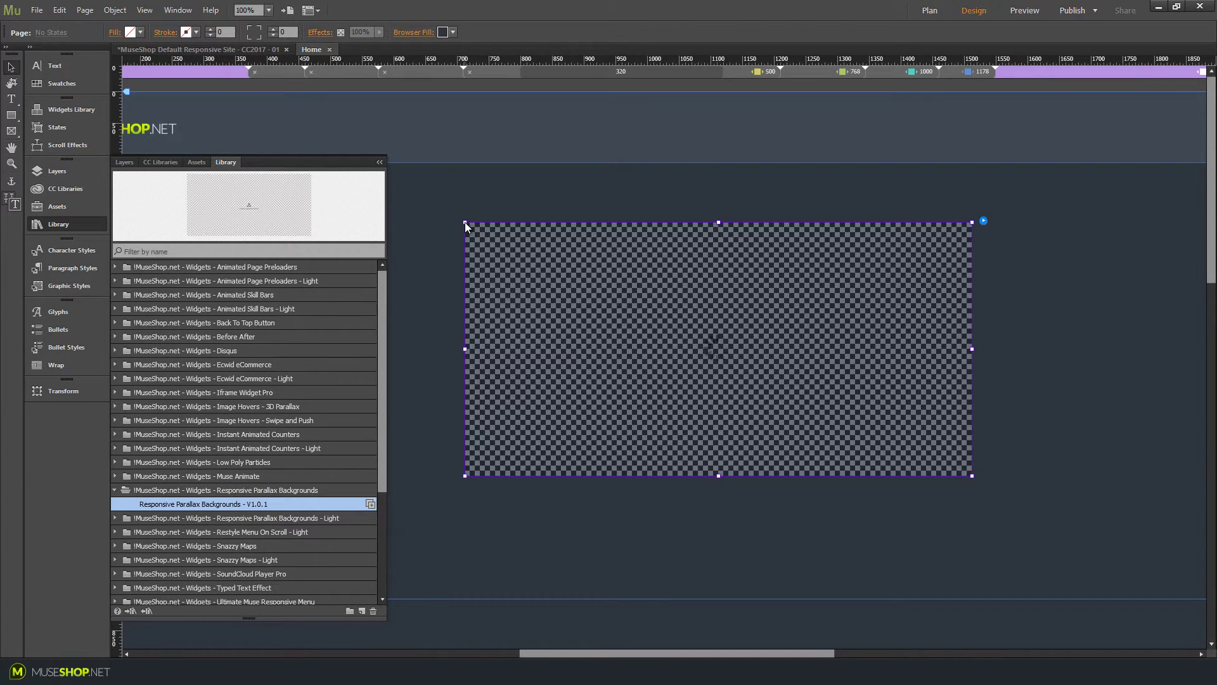
click(83, 227)
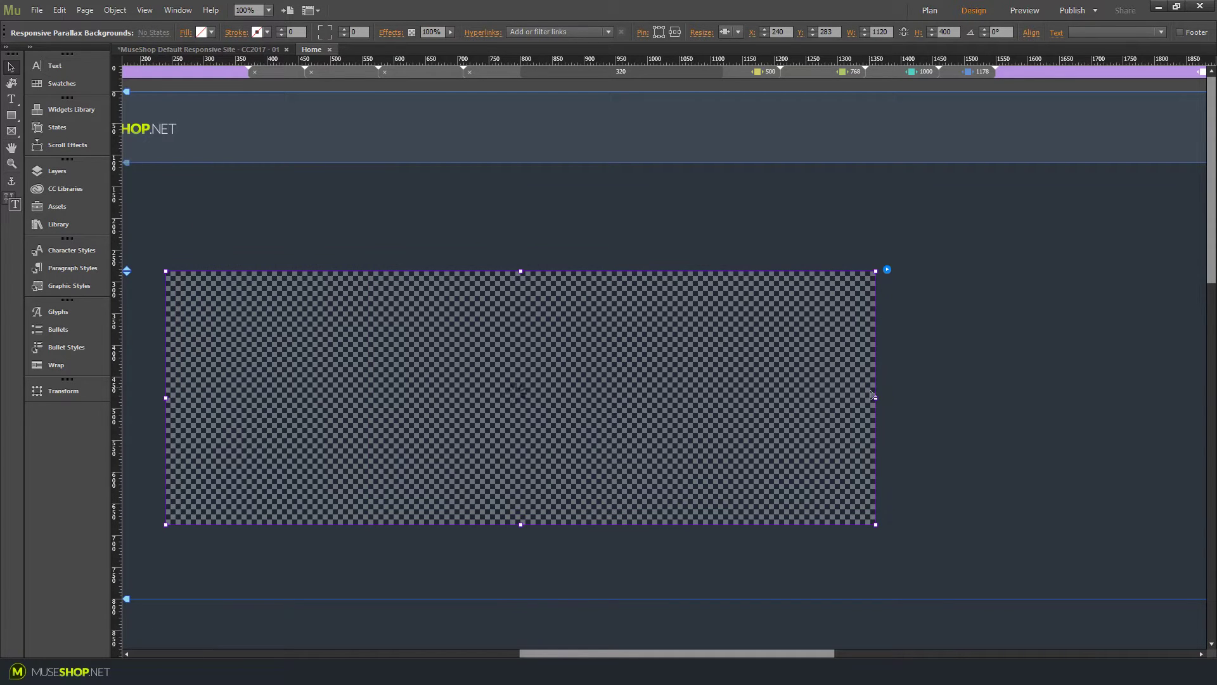
drag(875, 398, 1139, 374)
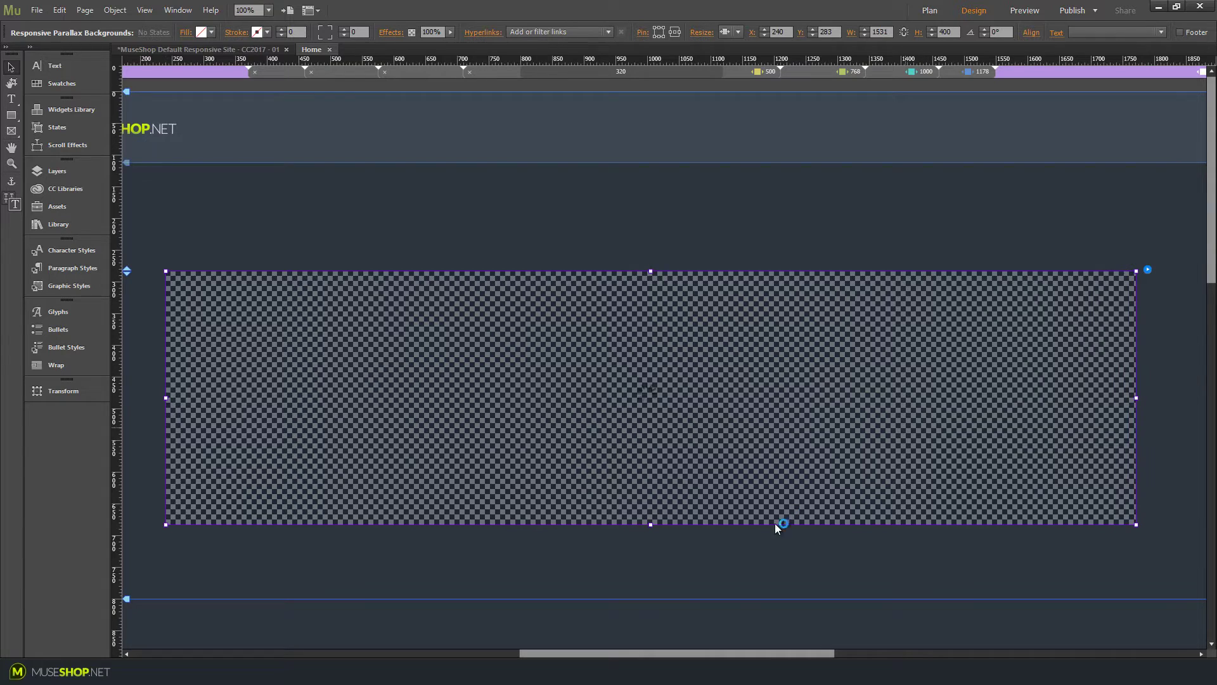
drag(652, 524, 631, 558)
drag(635, 236, 648, 188)
click(1129, 189)
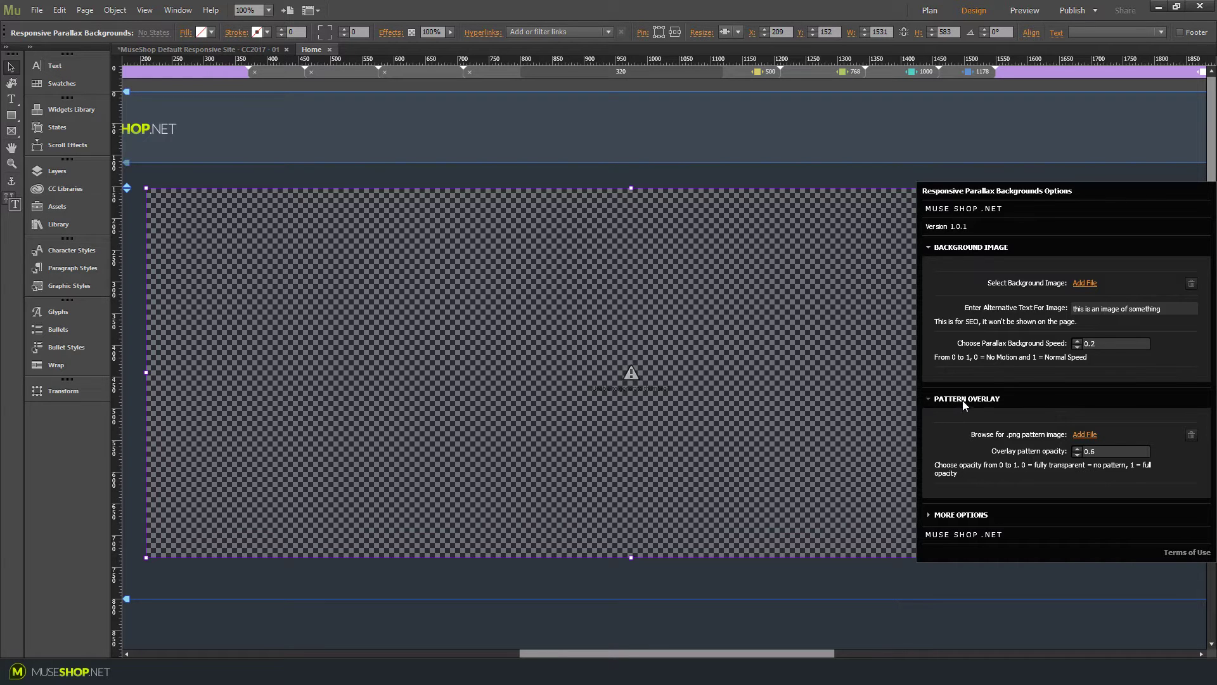
Expand More Options and check the colour effect list, leaving it on Normal - No Effect
click(960, 514)
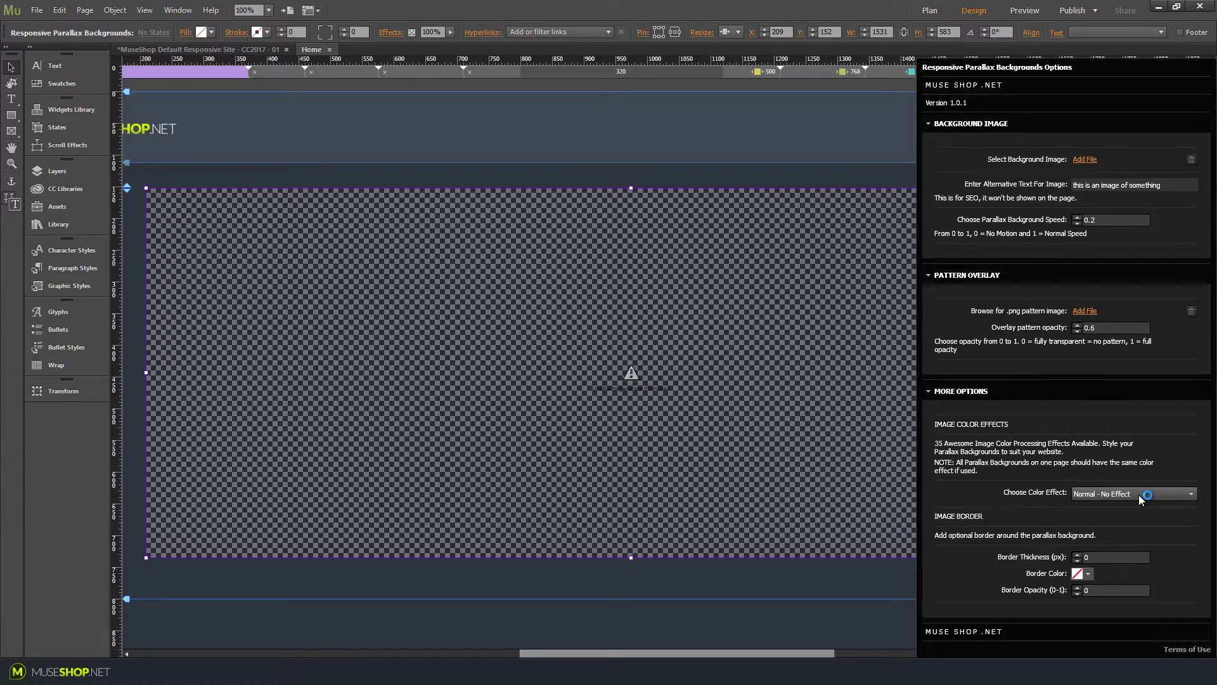
click(1112, 494)
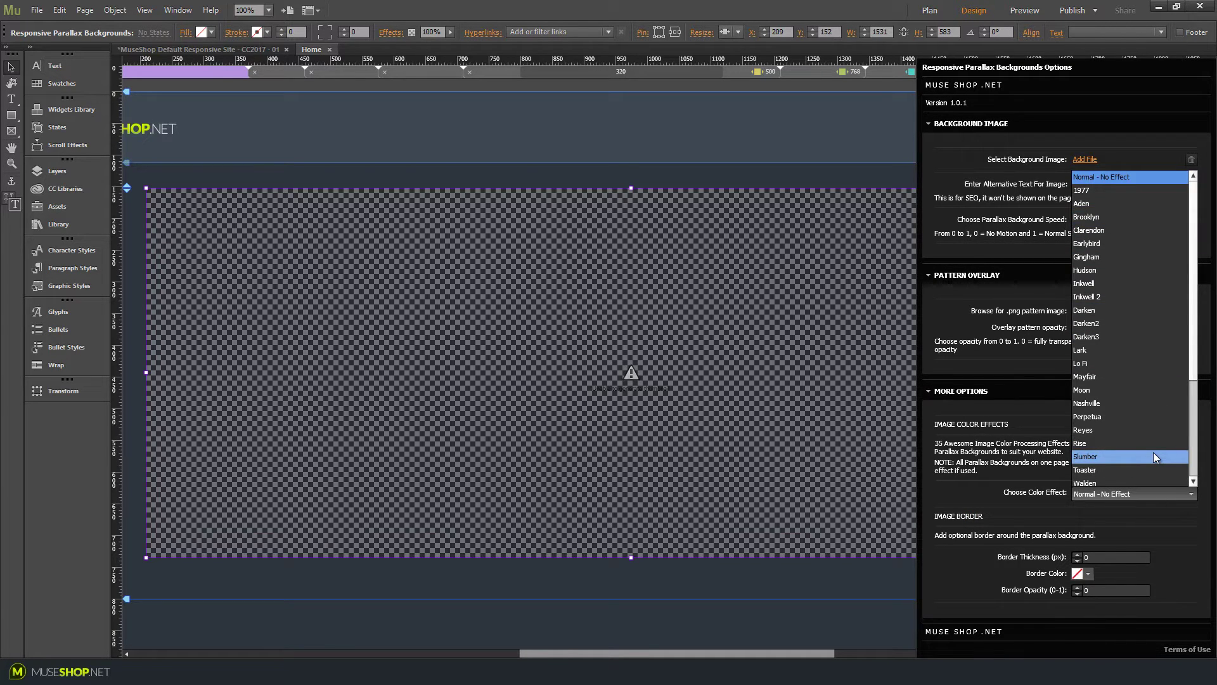
click(1041, 502)
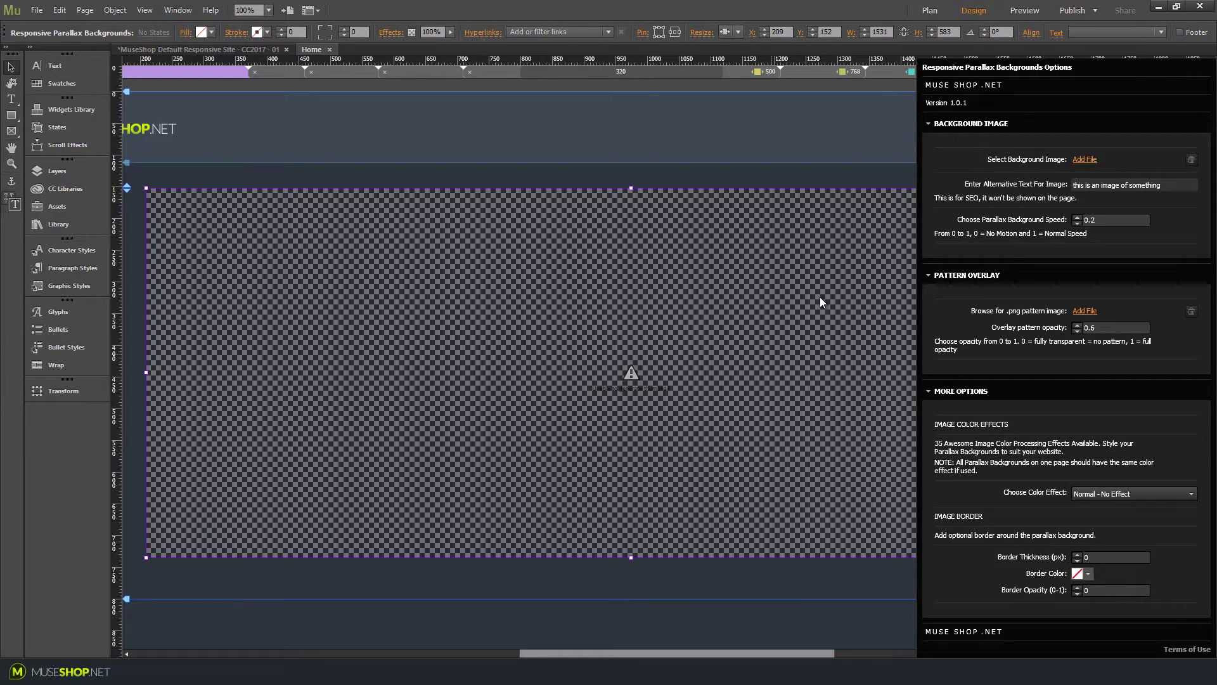
Nudge the parallax box lower and set how it resizes with the browser
click(1093, 161)
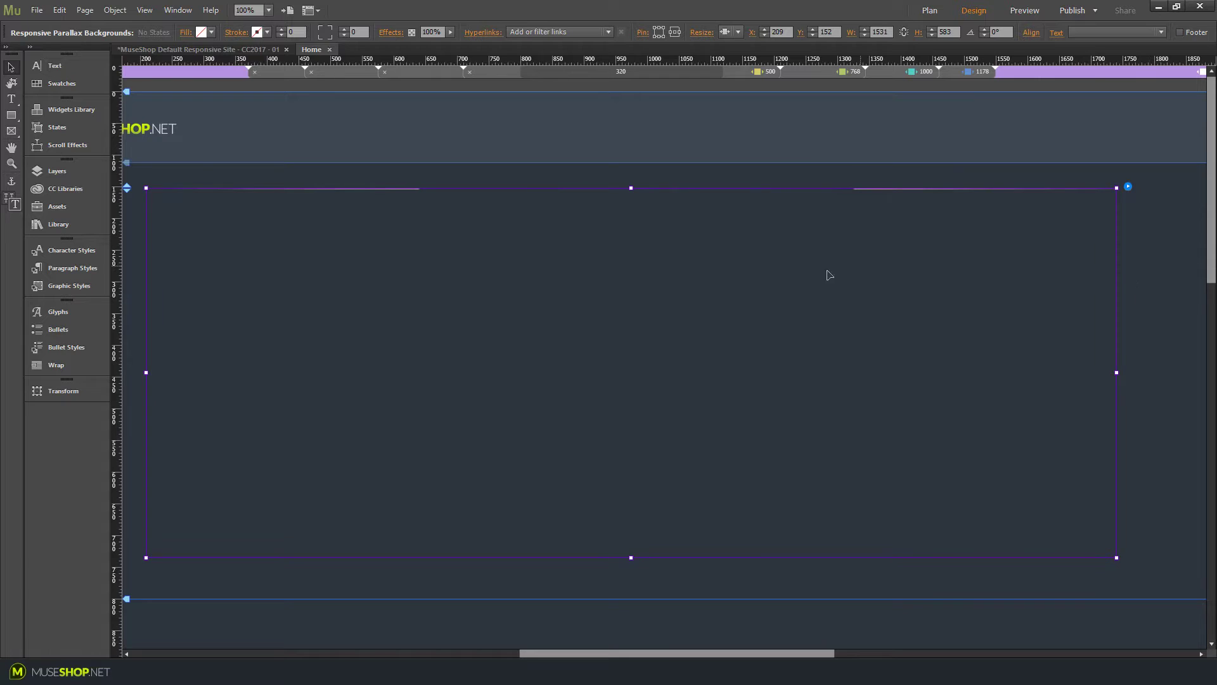
mouse_move(828, 272)
mouse_down()
mouse_move(823, 306)
mouse_move(838, 270)
mouse_up()
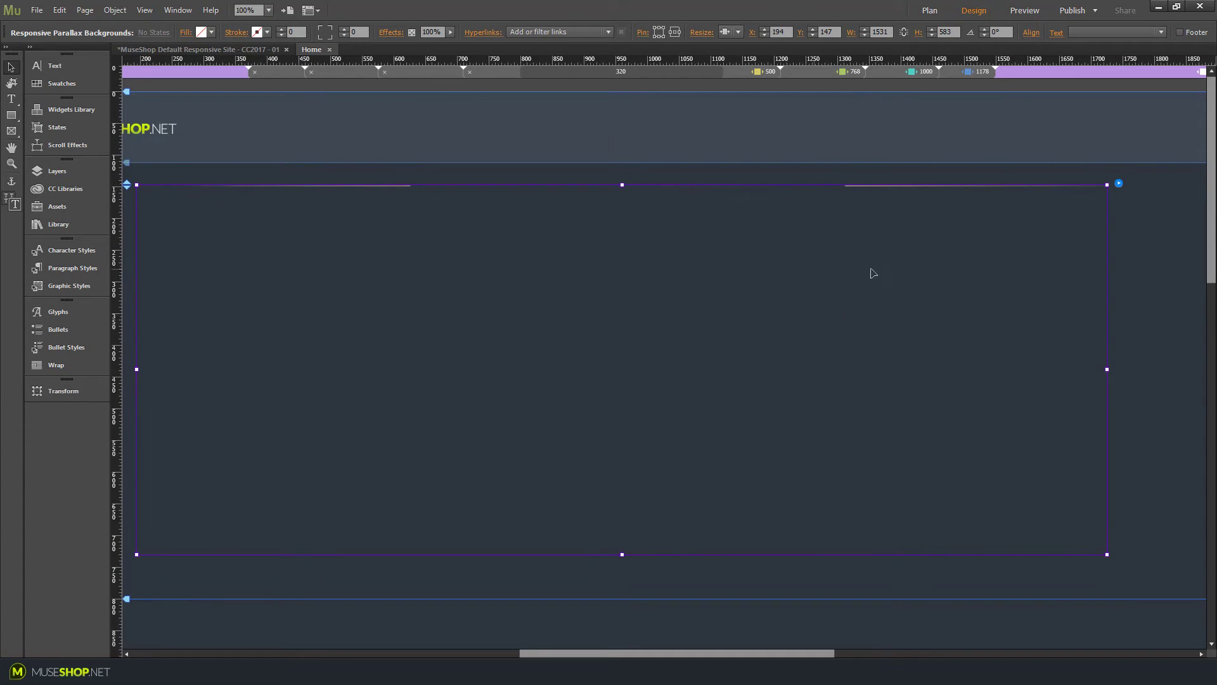
click(738, 31)
click(754, 91)
click(755, 185)
scroll(758, 177, down, 1)
scroll(634, 203, up, 1)
Draw a 677 × 53 rectangle, fill it orange and set its Y position to 400
key(m)
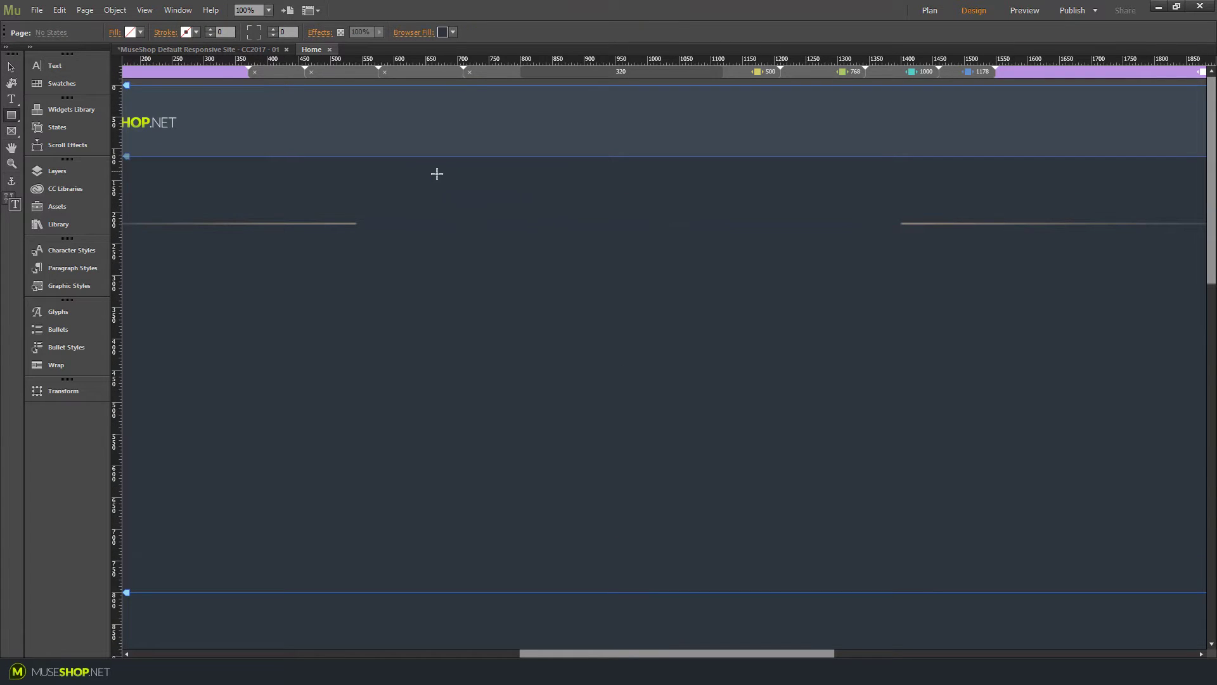
mouse_move(427, 171)
mouse_down()
mouse_move(747, 211)
mouse_move(856, 204)
mouse_up()
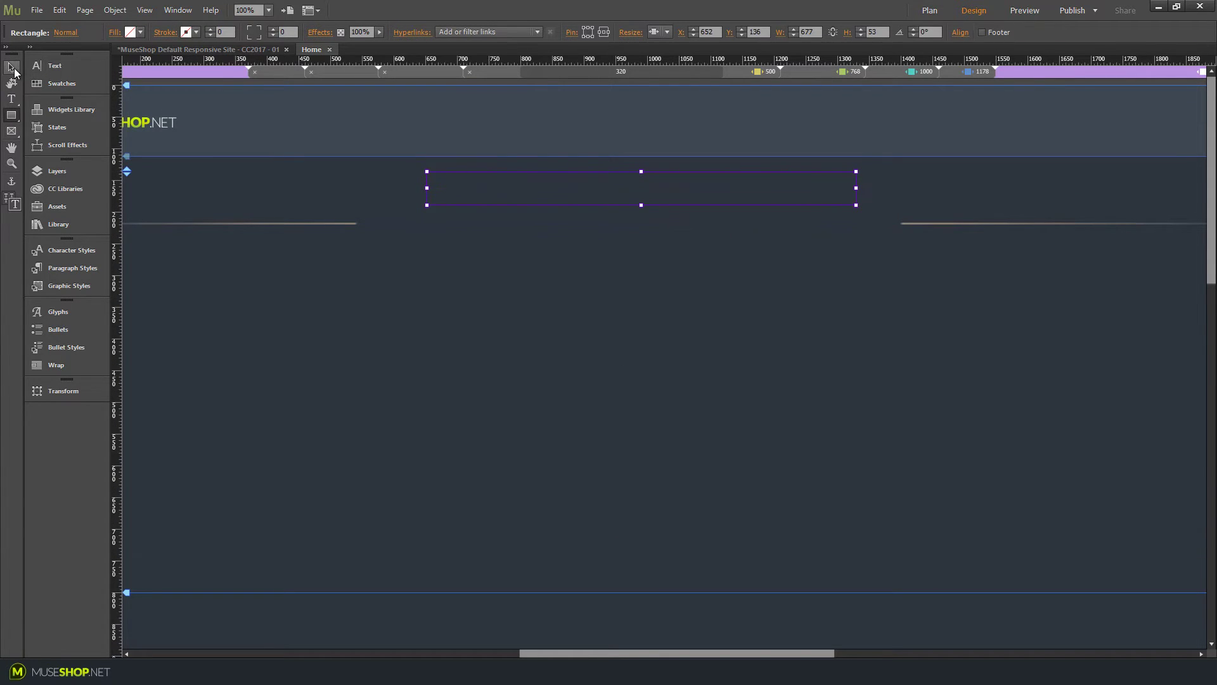
click(11, 67)
drag(600, 168, 627, 641)
click(135, 32)
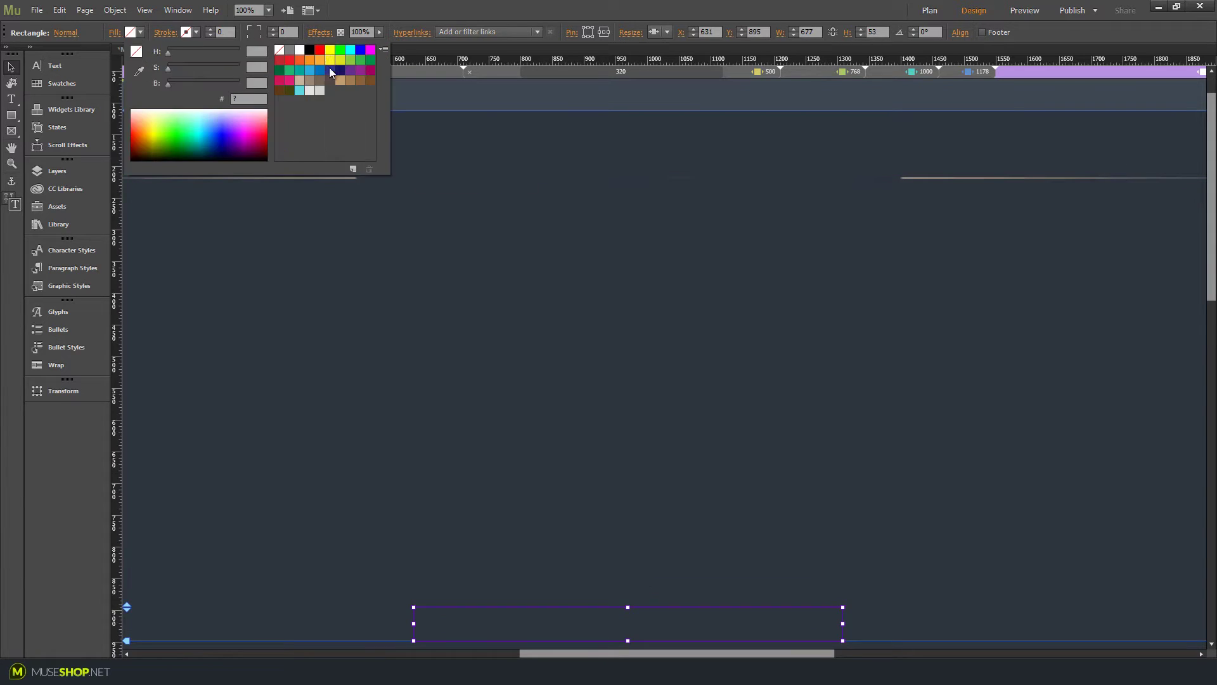
click(299, 60)
click(754, 31)
text(400)
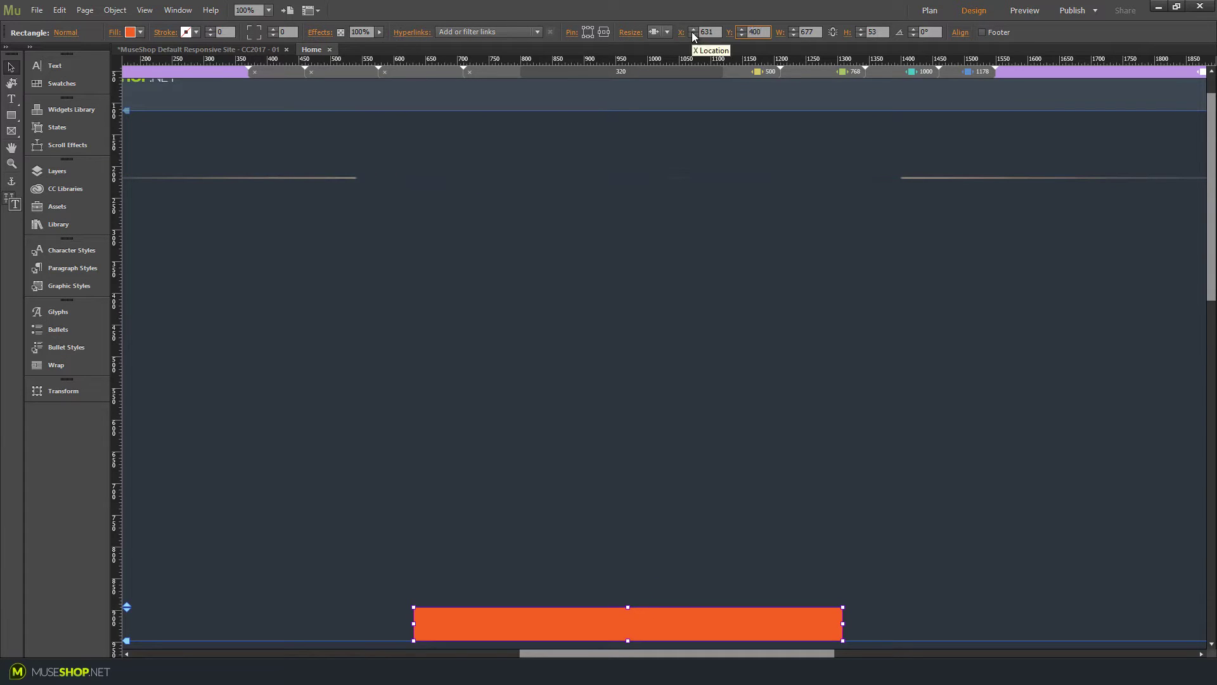
key(Return)
click(537, 171)
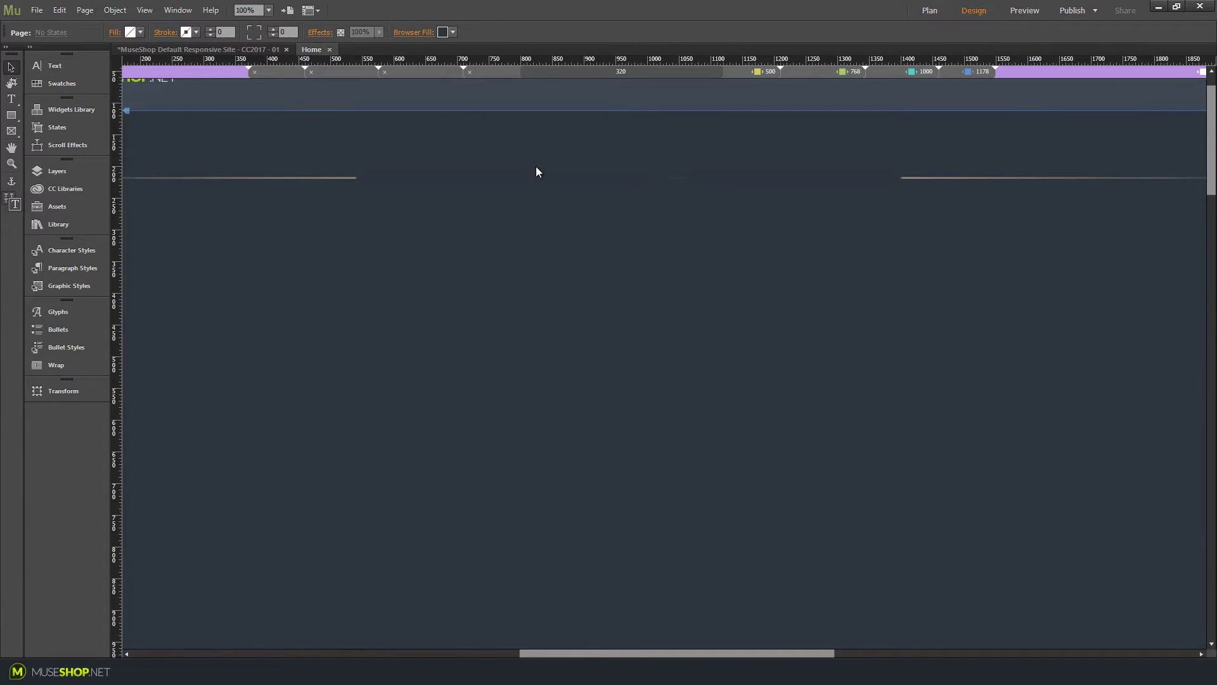
Preview the page in the web browser with Ctrl+Shift+E
key(ctrl+shift+e)
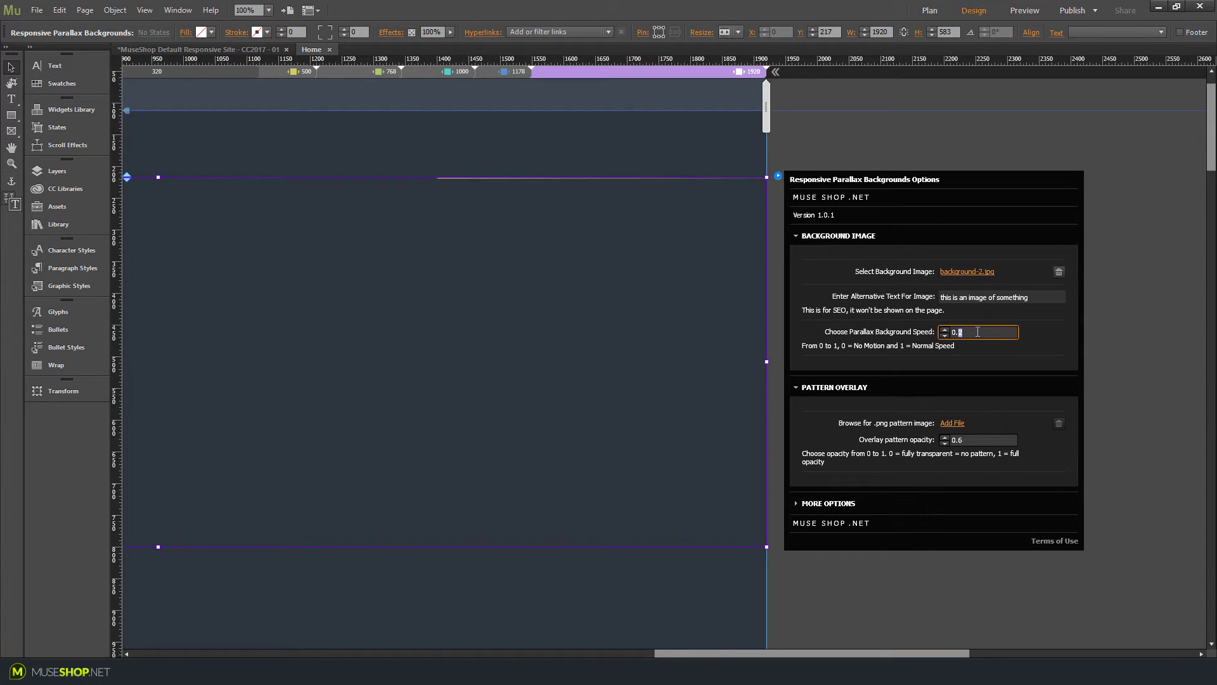
Confirm the parallax speed of 0.7 and close the widget settings
key(Return)
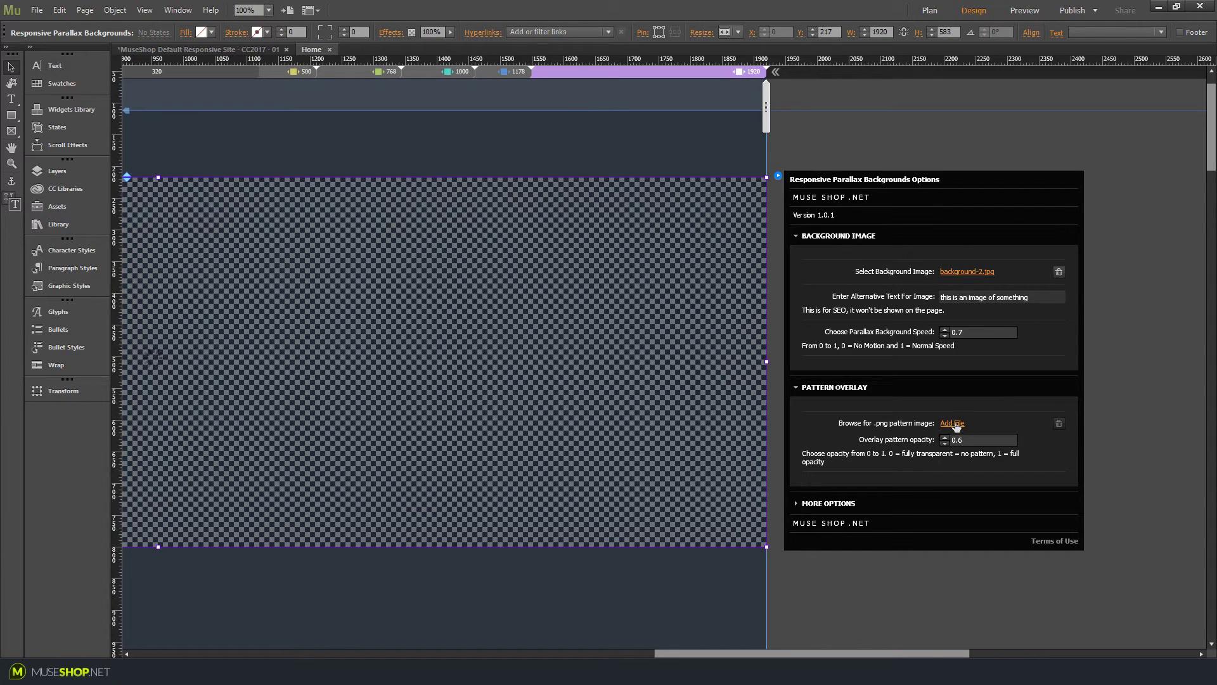
click(810, 413)
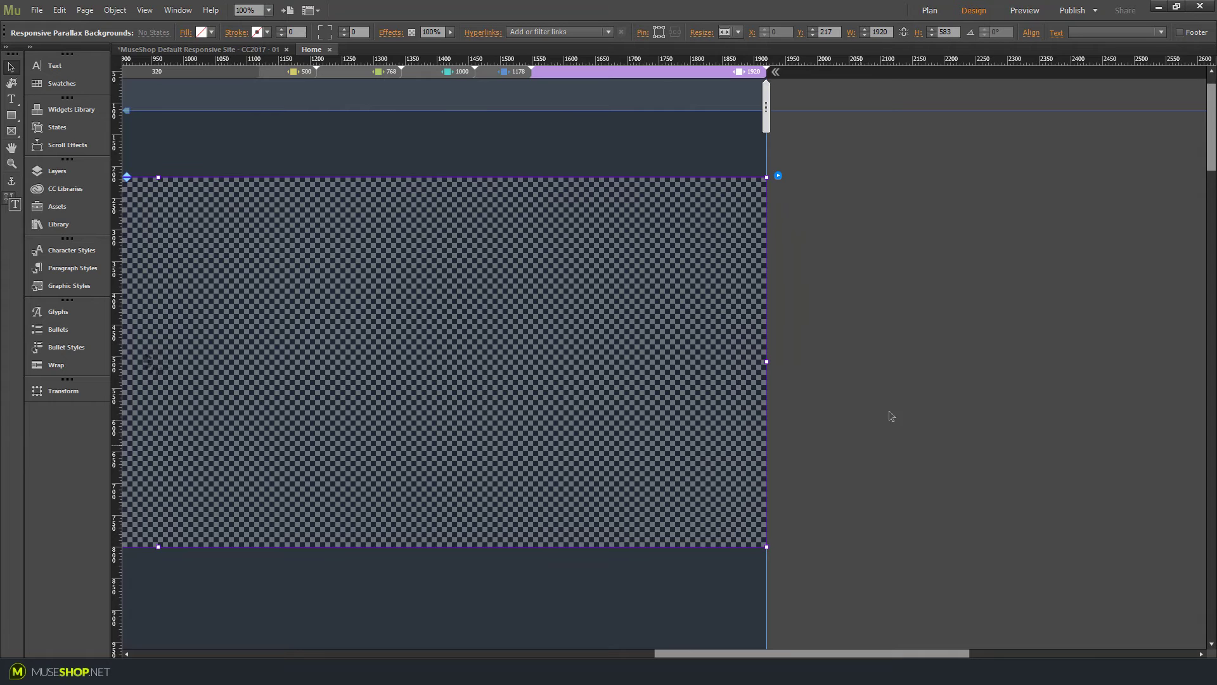
click(778, 177)
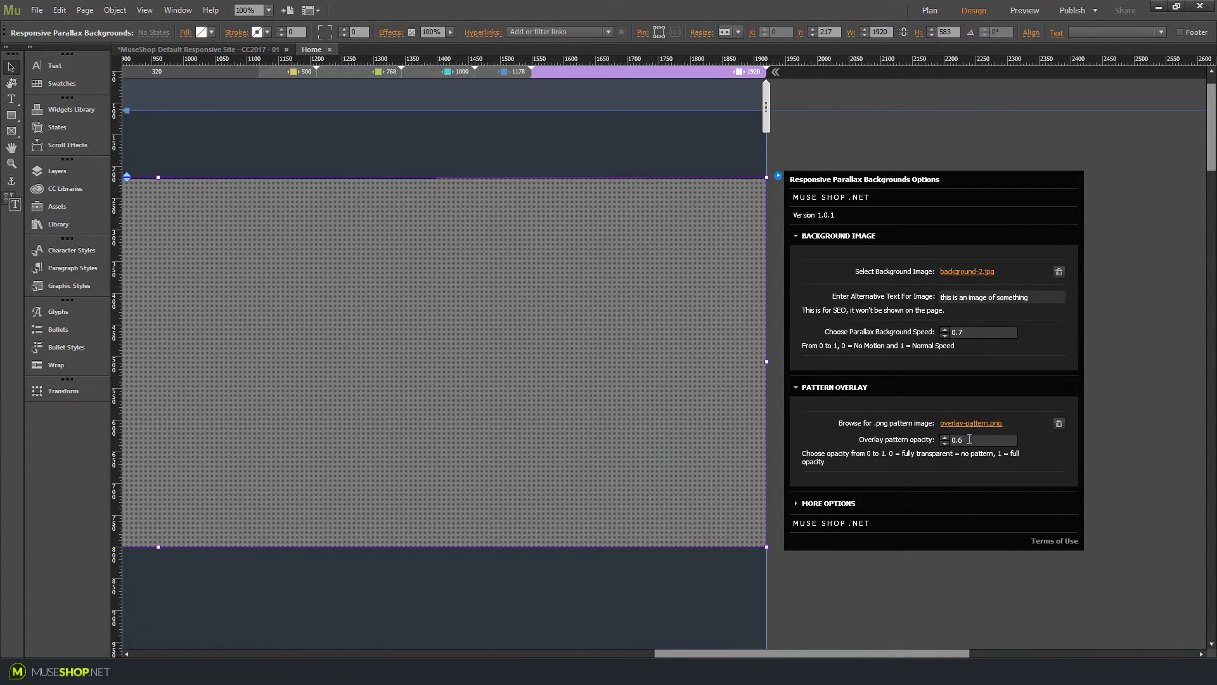
click(861, 595)
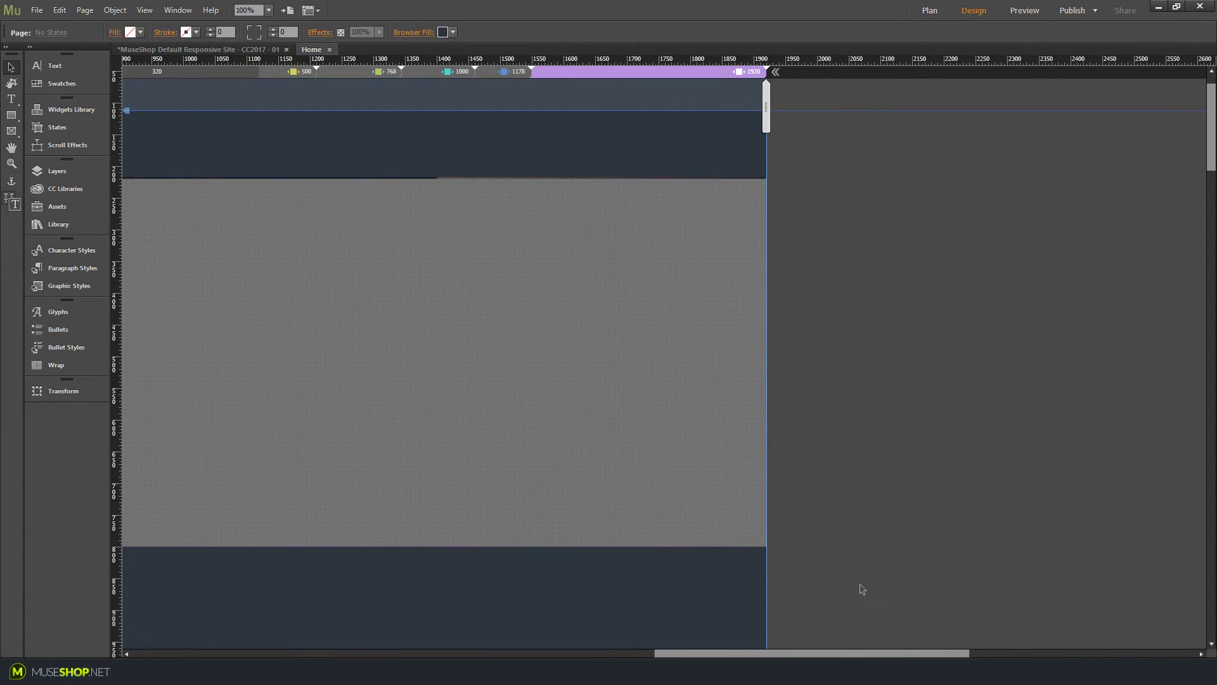
Reselect the parallax widget and scroll the canvas to show its full width
drag(743, 653, 660, 656)
scroll(659, 656, left, 5)
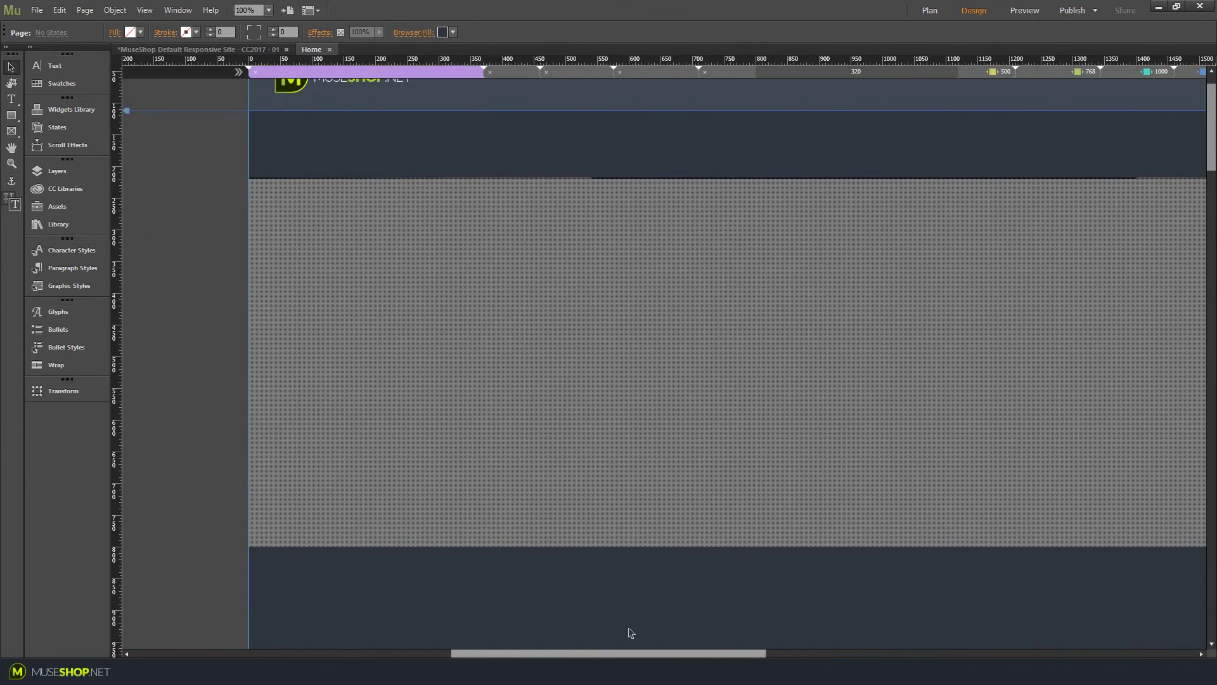
click(744, 298)
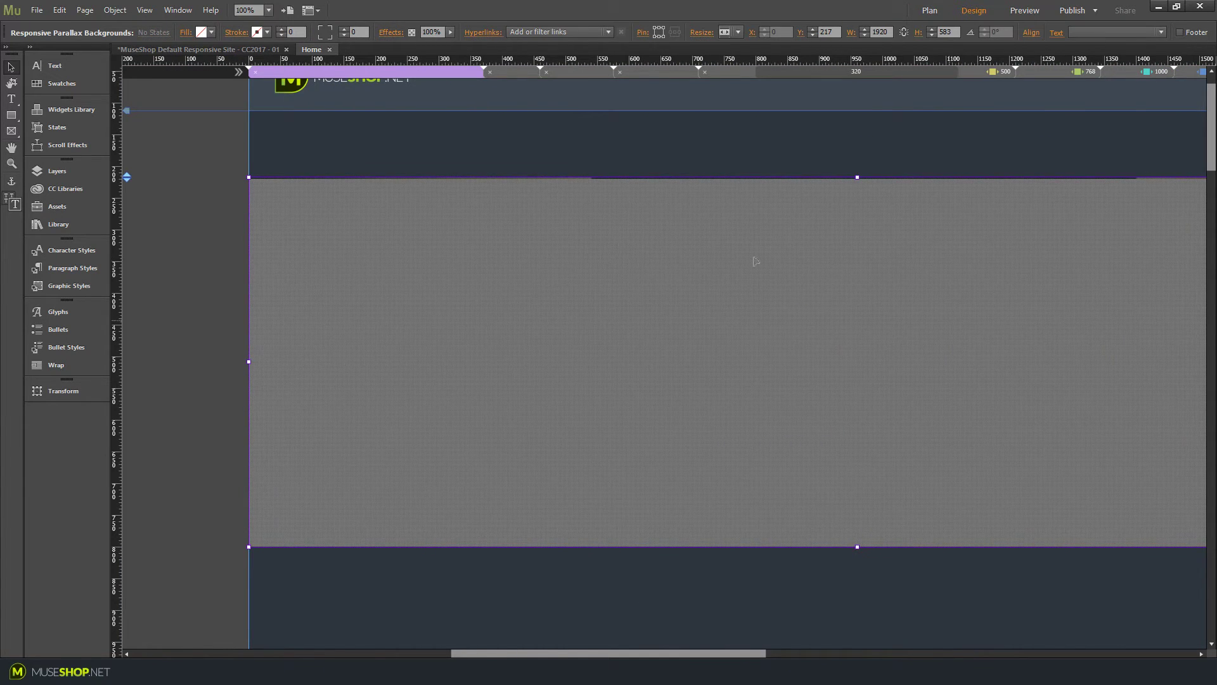
scroll(752, 653, right, 5)
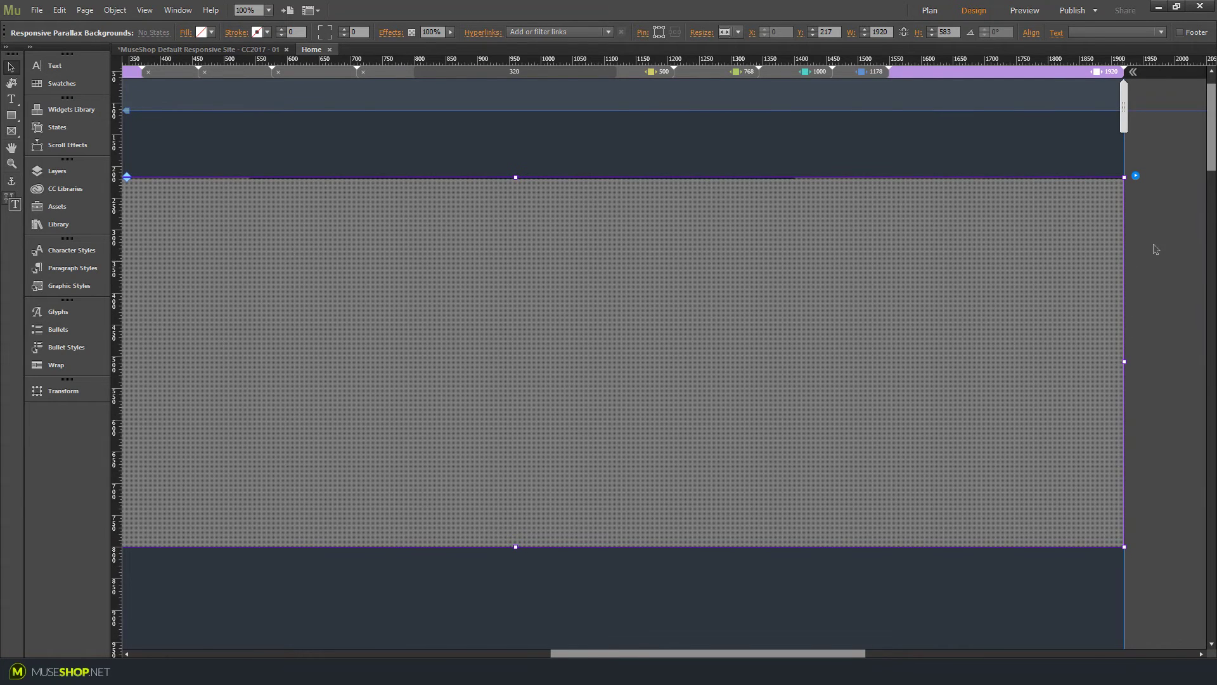
Apply the Saturate colour effect and a 20 px blue border to the parallax background
click(1135, 176)
click(1110, 494)
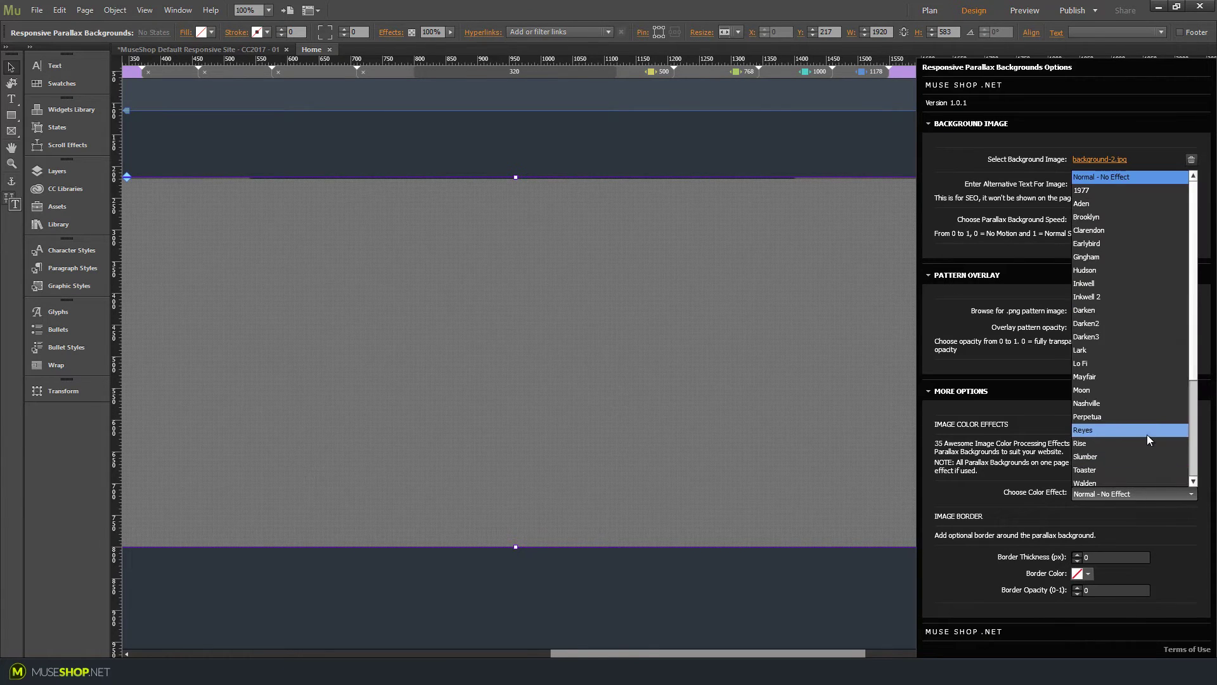
scroll(1147, 419, down, 5)
click(1148, 405)
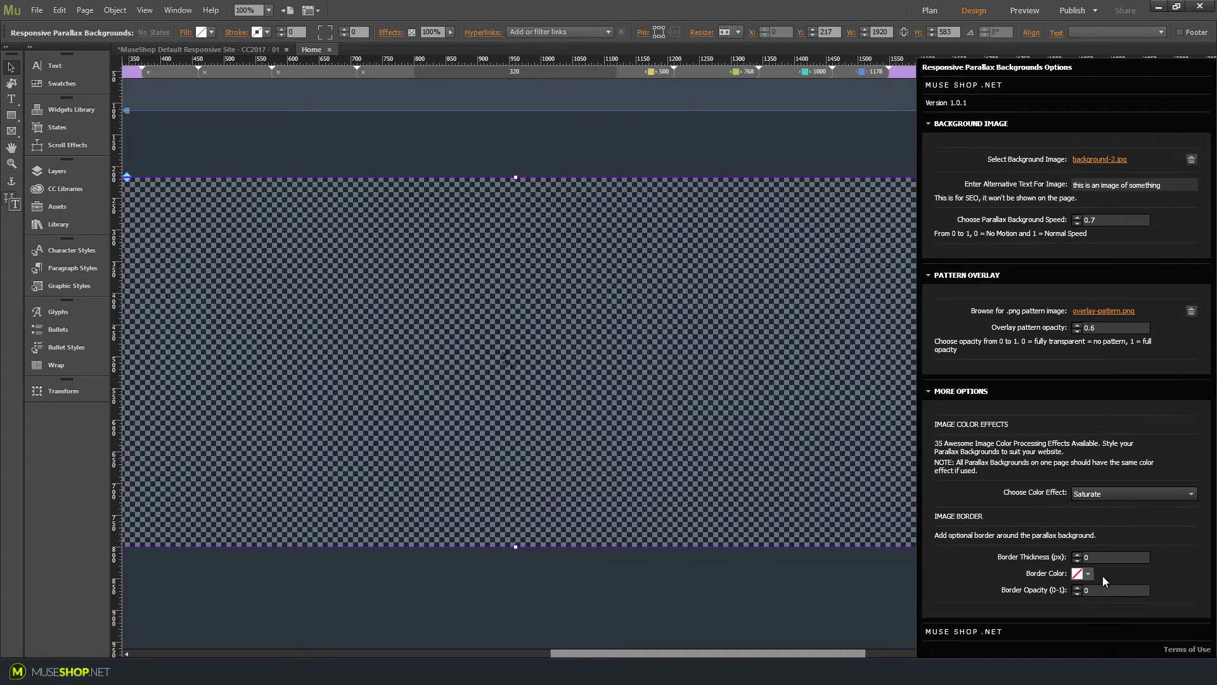
click(1089, 573)
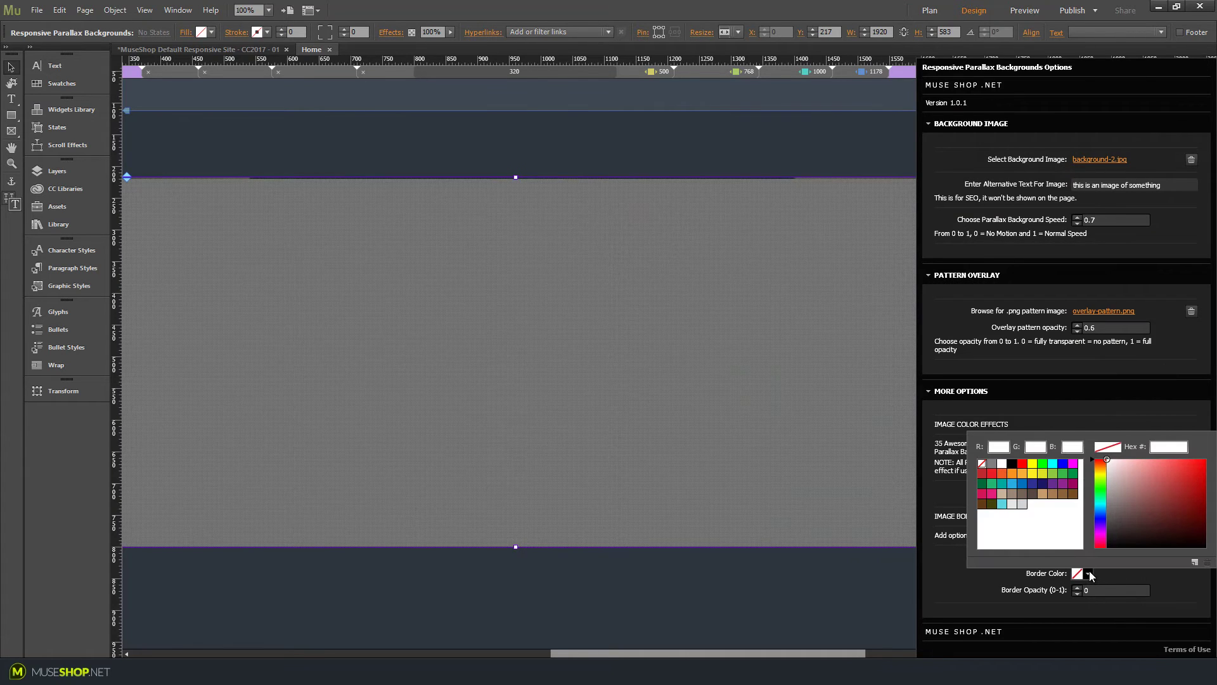
click(1014, 479)
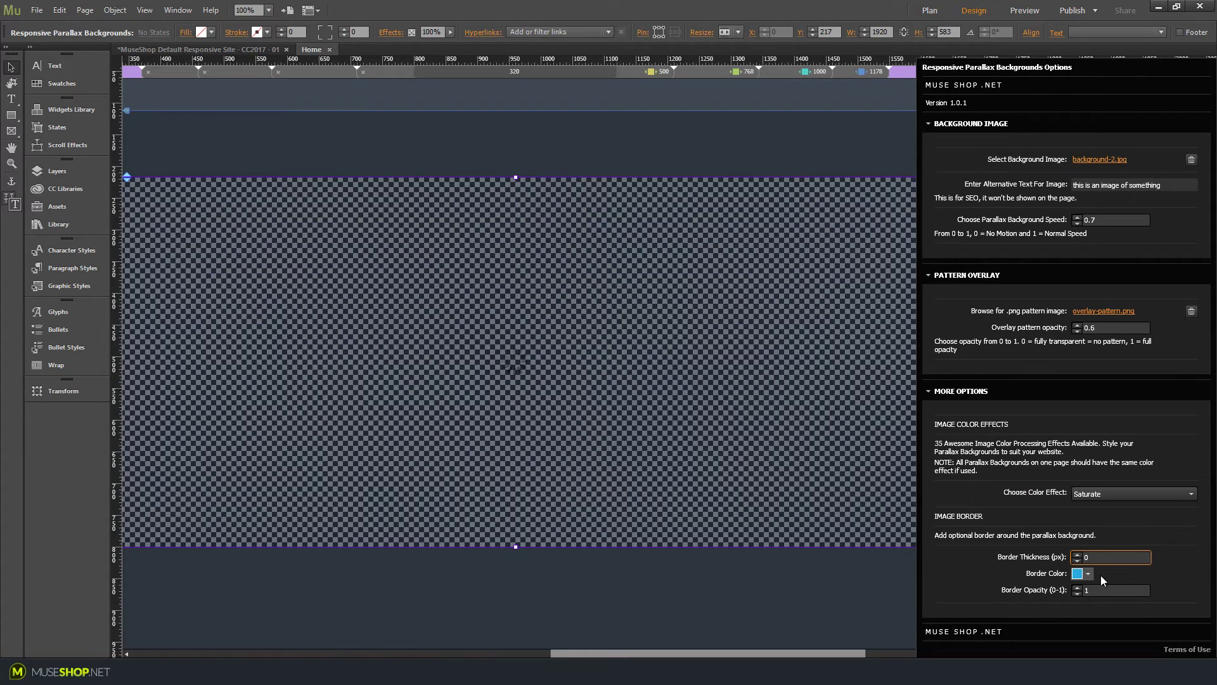
text(20)
click(1085, 591)
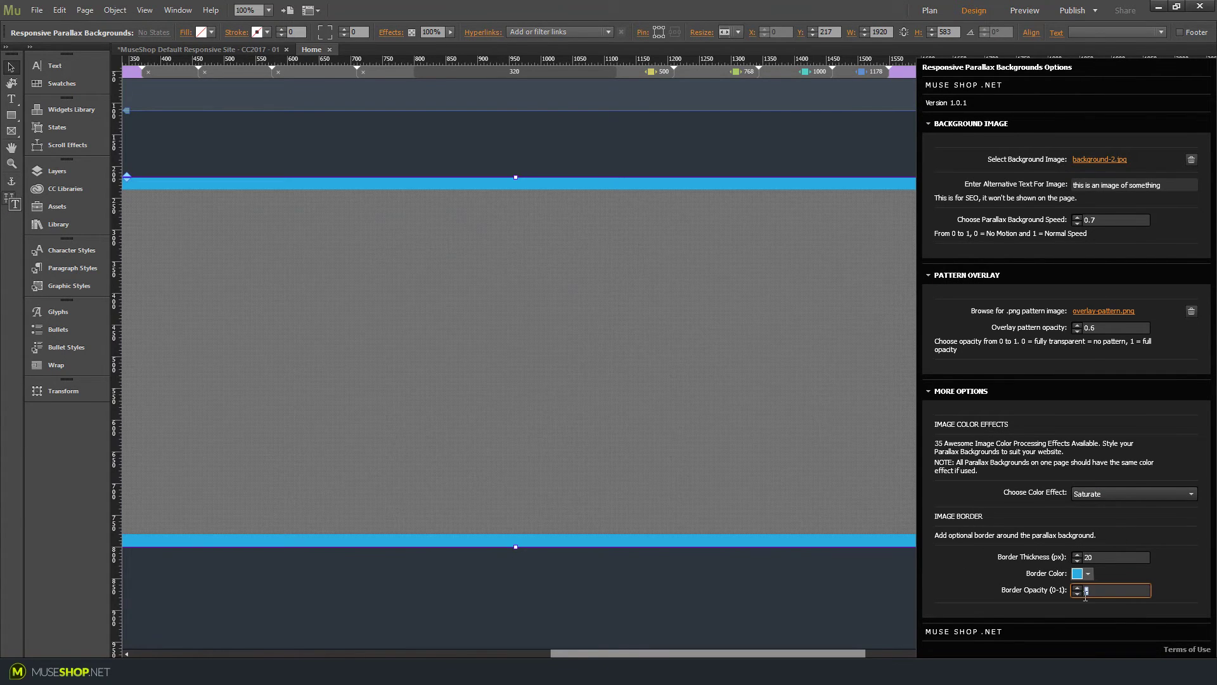
click(1204, 52)
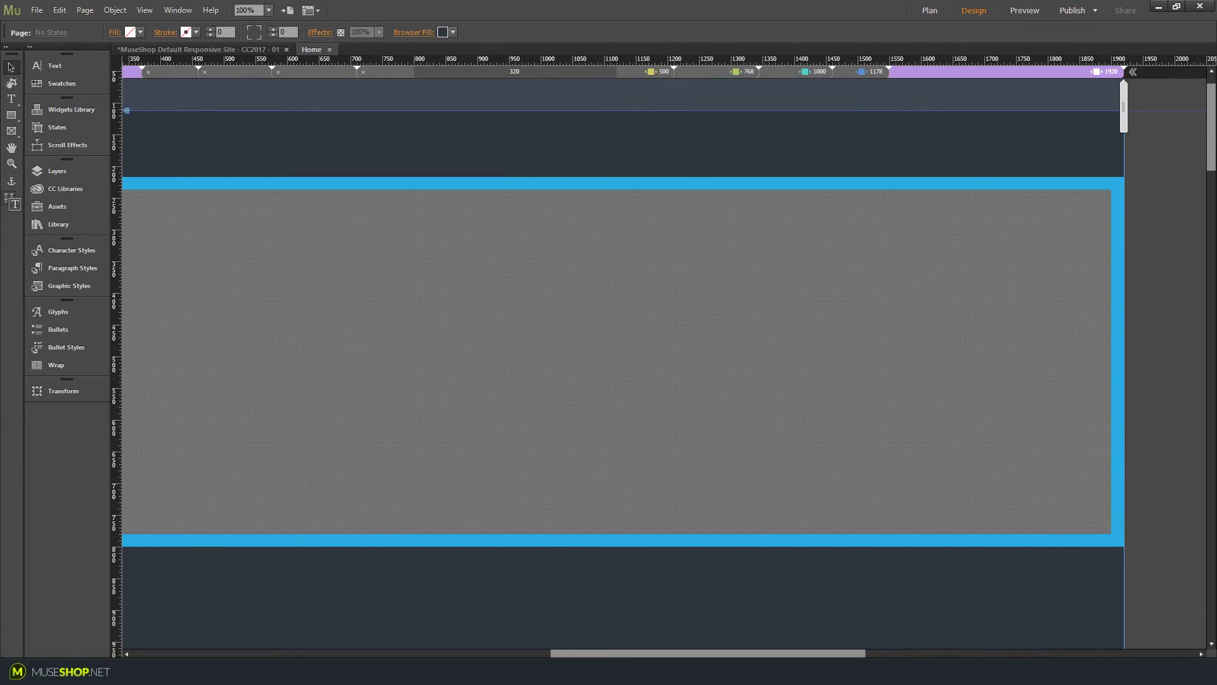
Draw a small rectangle and open its fill colour choices
drag(857, 654, 768, 654)
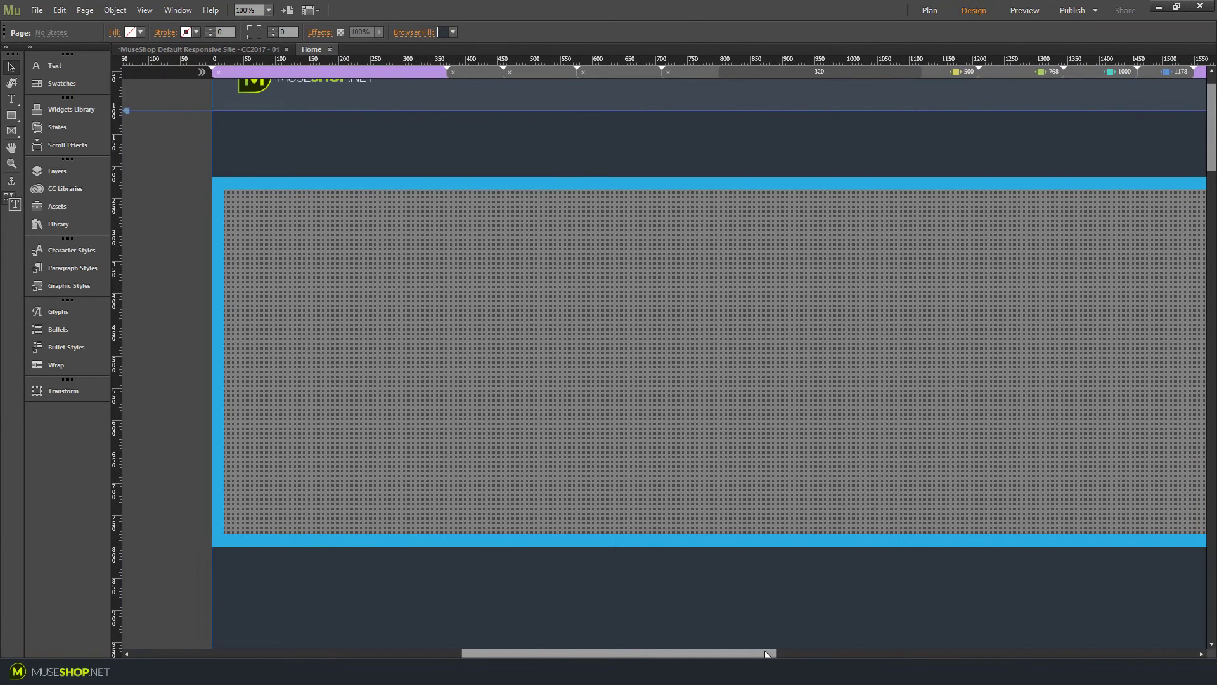
click(241, 222)
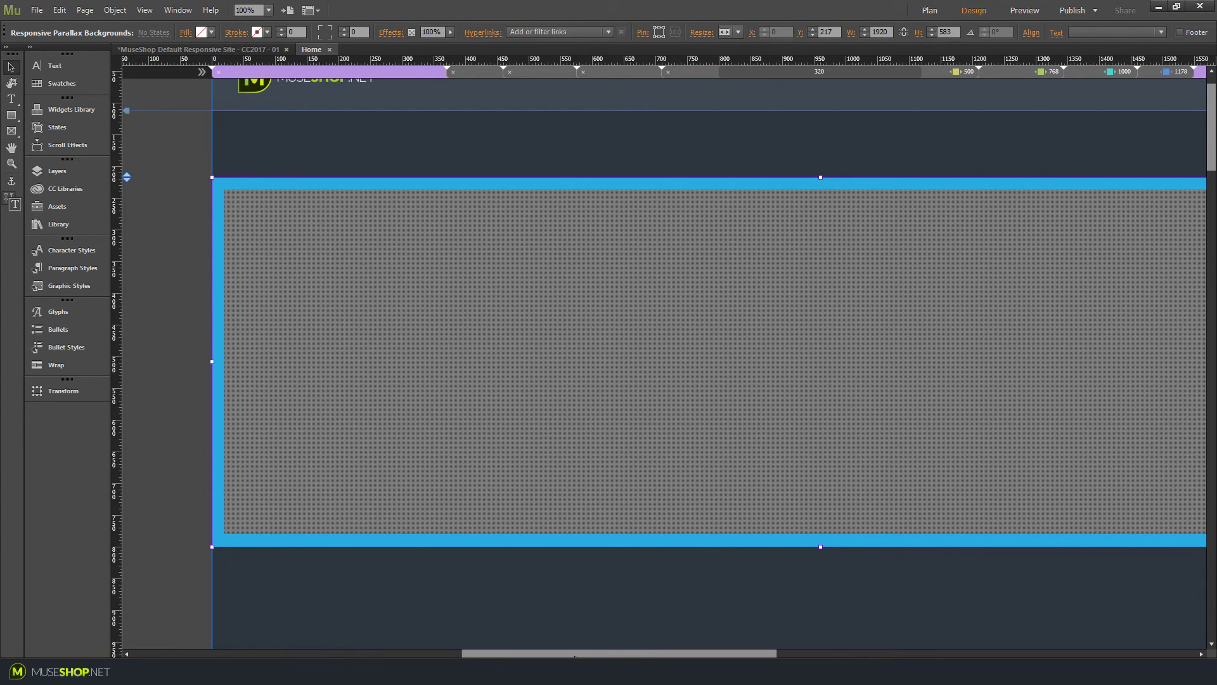
drag(574, 654, 674, 653)
key(m)
drag(311, 129, 381, 147)
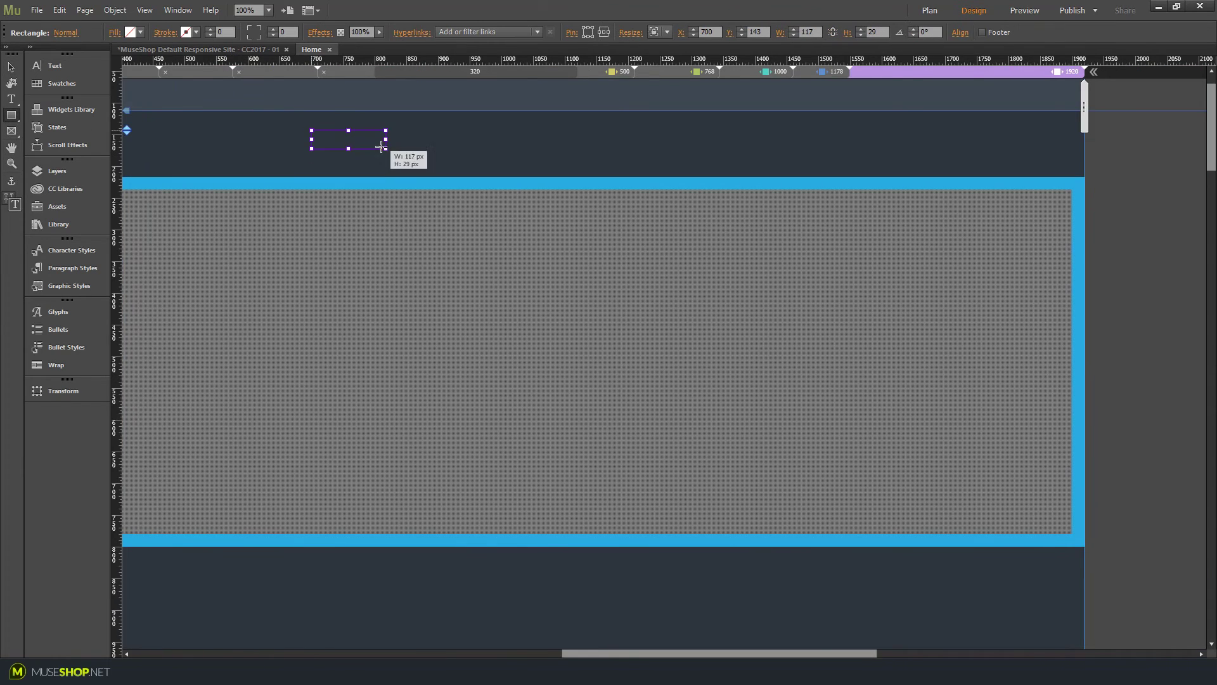
click(140, 32)
click(304, 148)
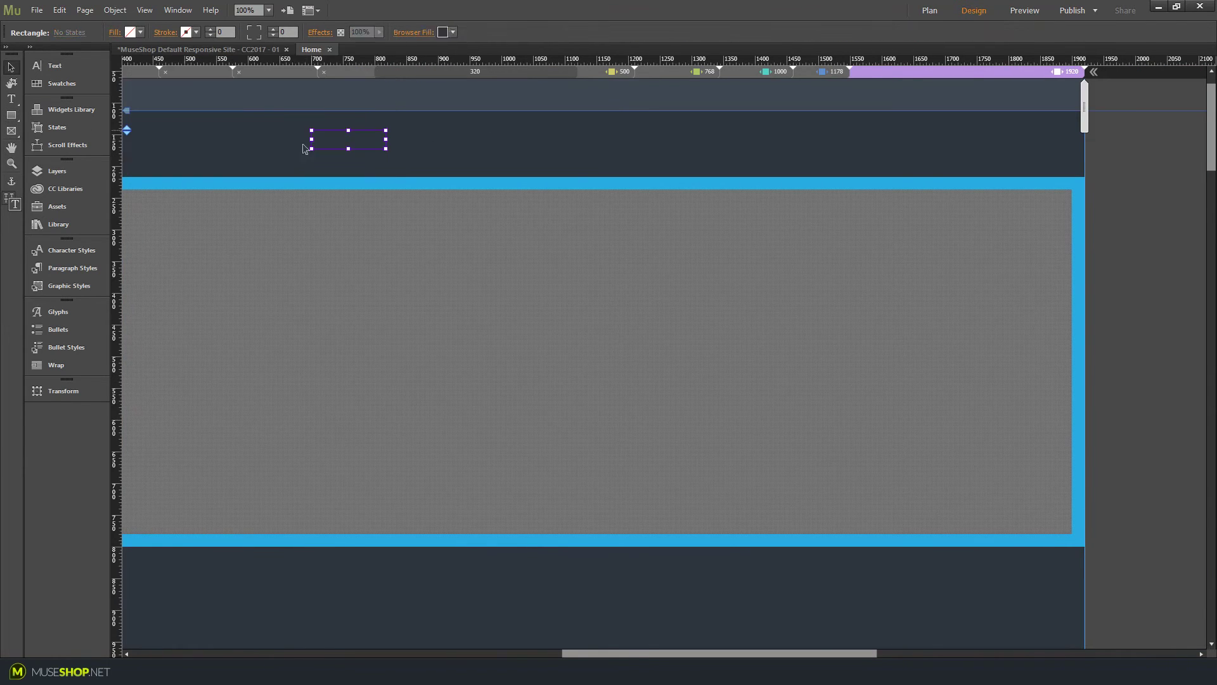
Paste 2D353D as the parallax widget's border colour and close its options
click(906, 263)
click(1102, 178)
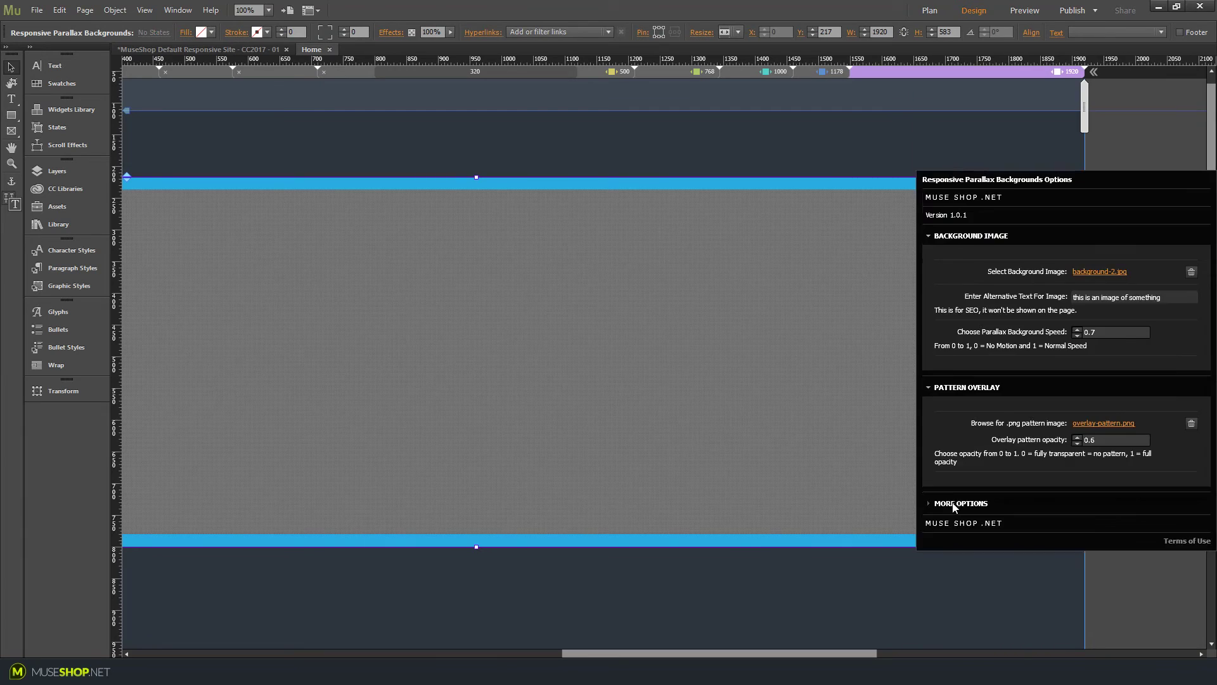
click(957, 503)
click(1090, 573)
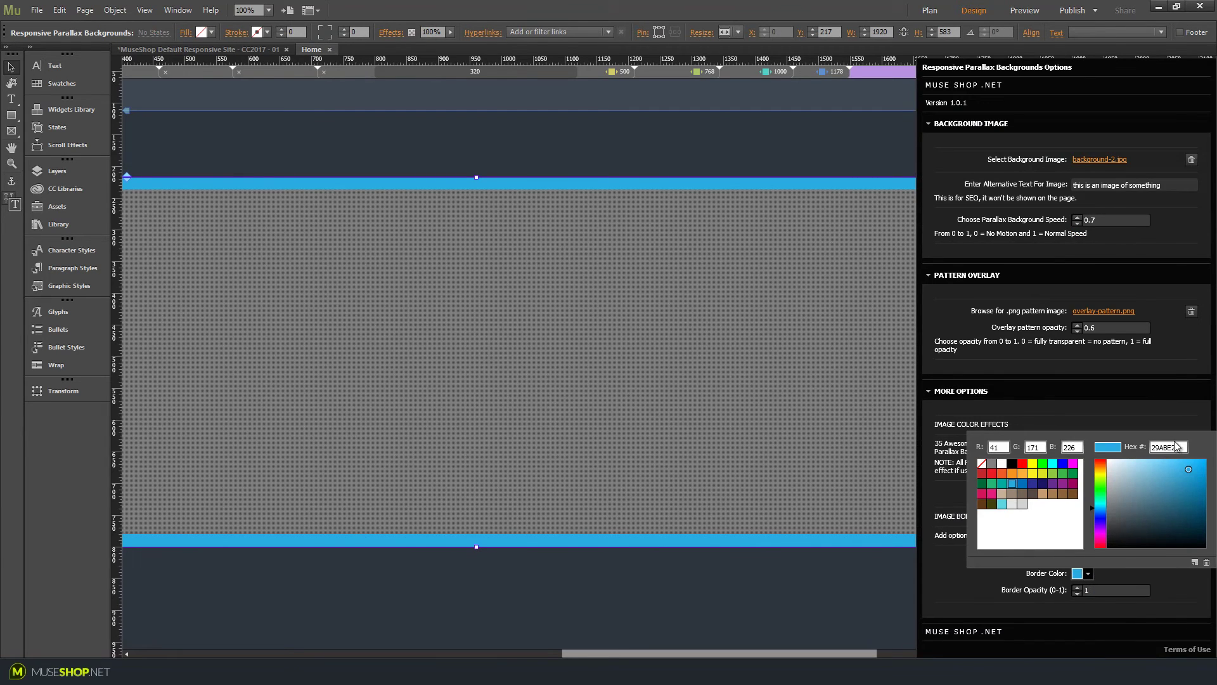
text(2D353D)
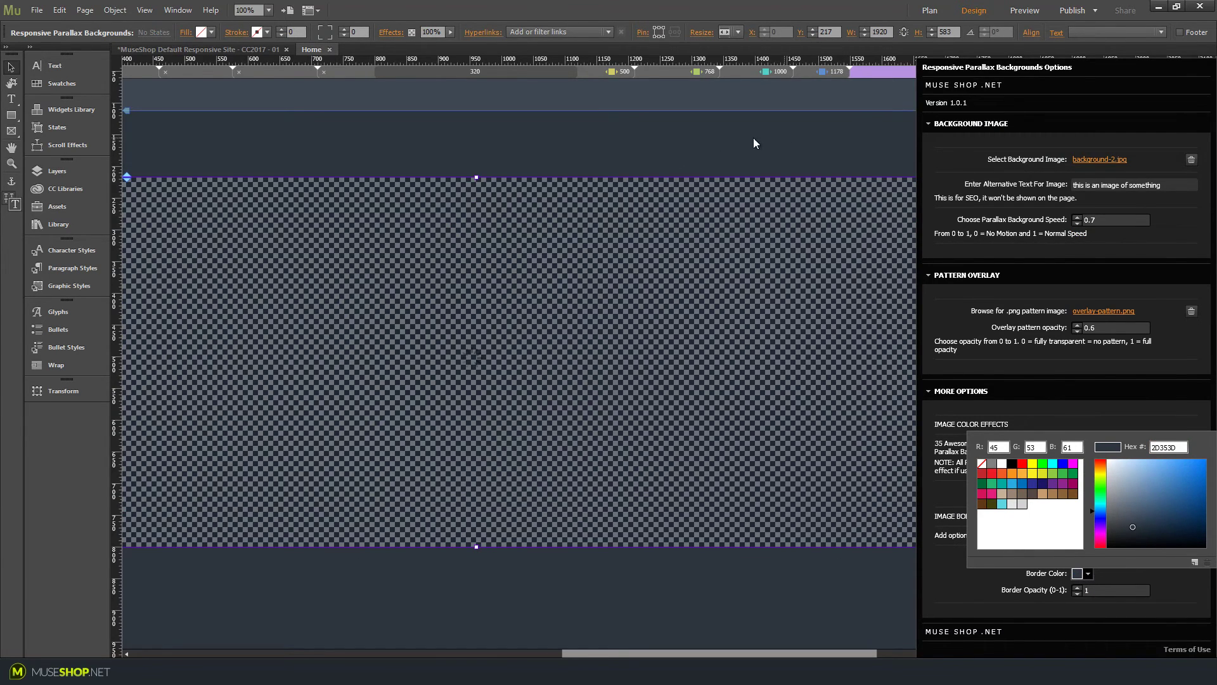
key(Escape)
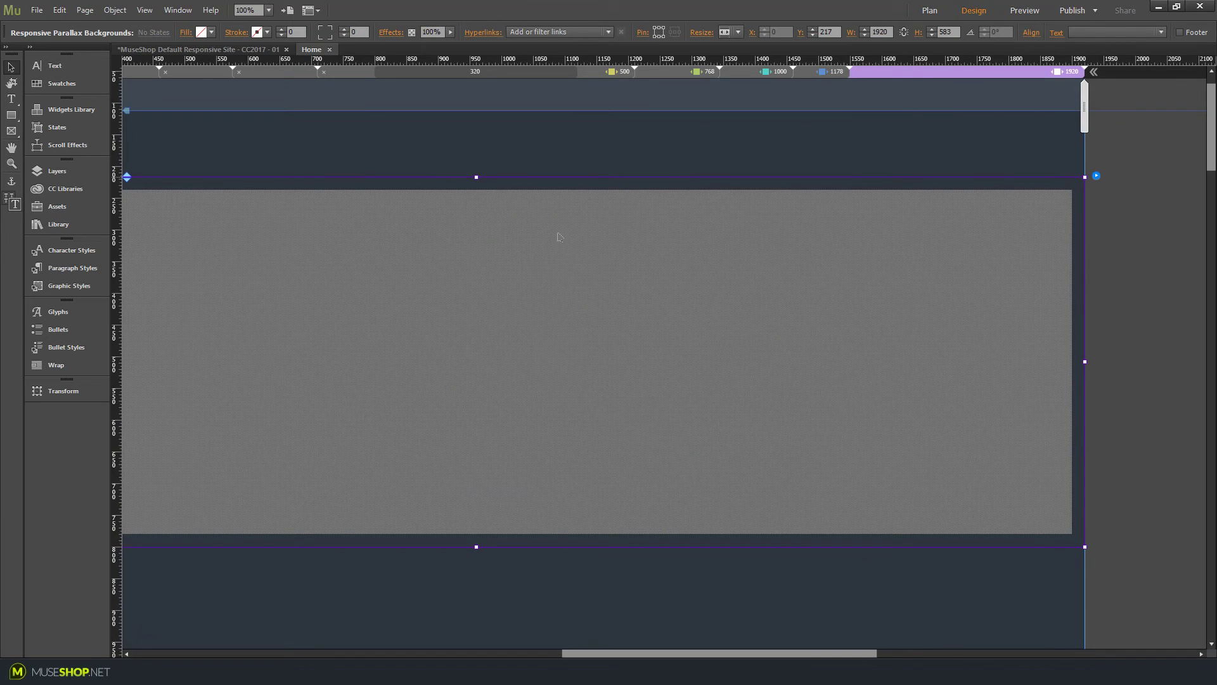
click(582, 150)
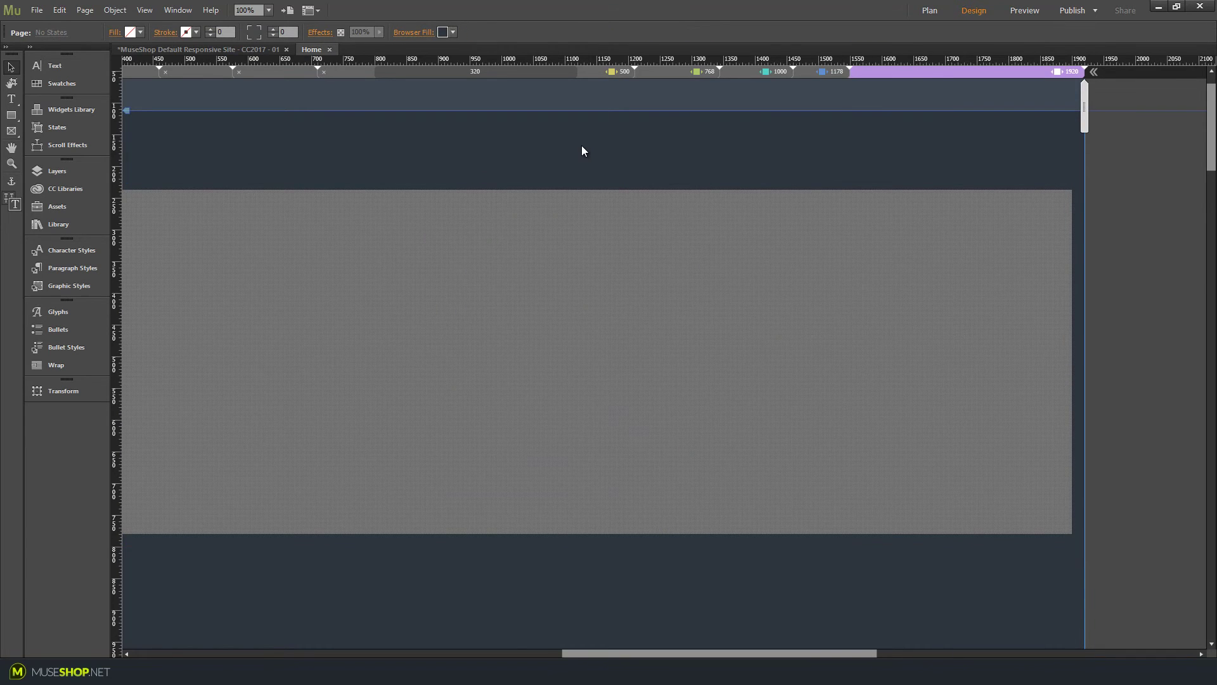
Preview the page in Chrome and scroll down and back up to test the parallax
key(ctrl+shift+e)
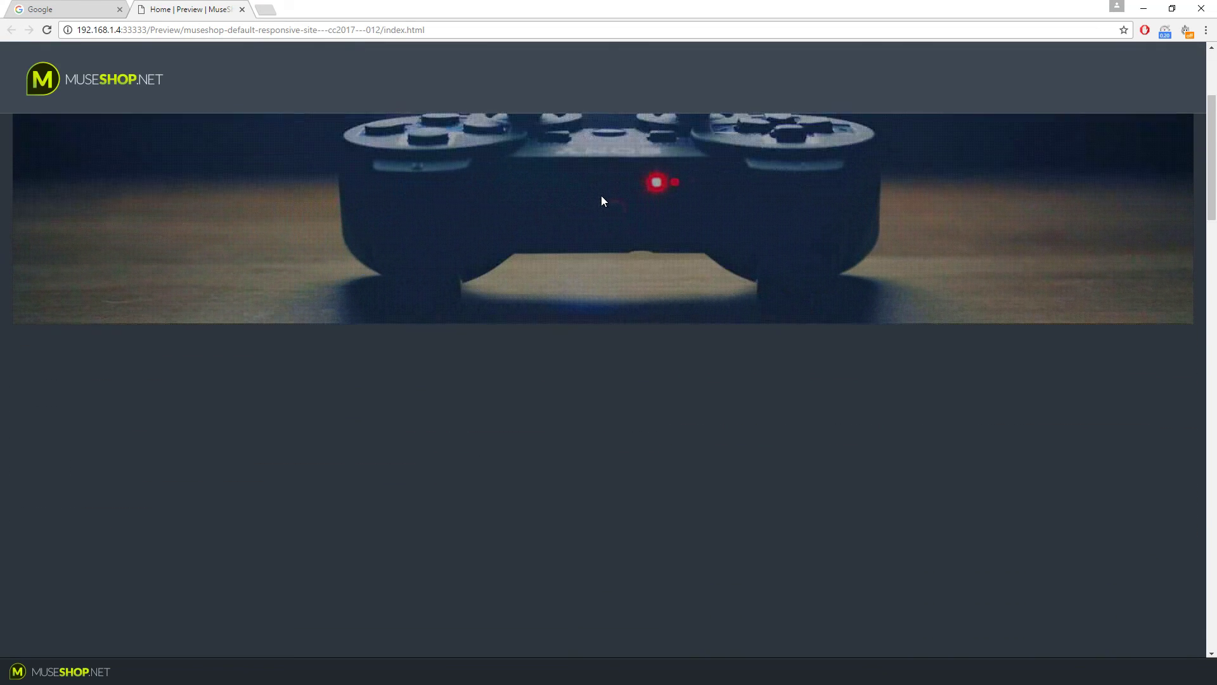
scroll(603, 196, up, 2)
scroll(602, 197, down, 3)
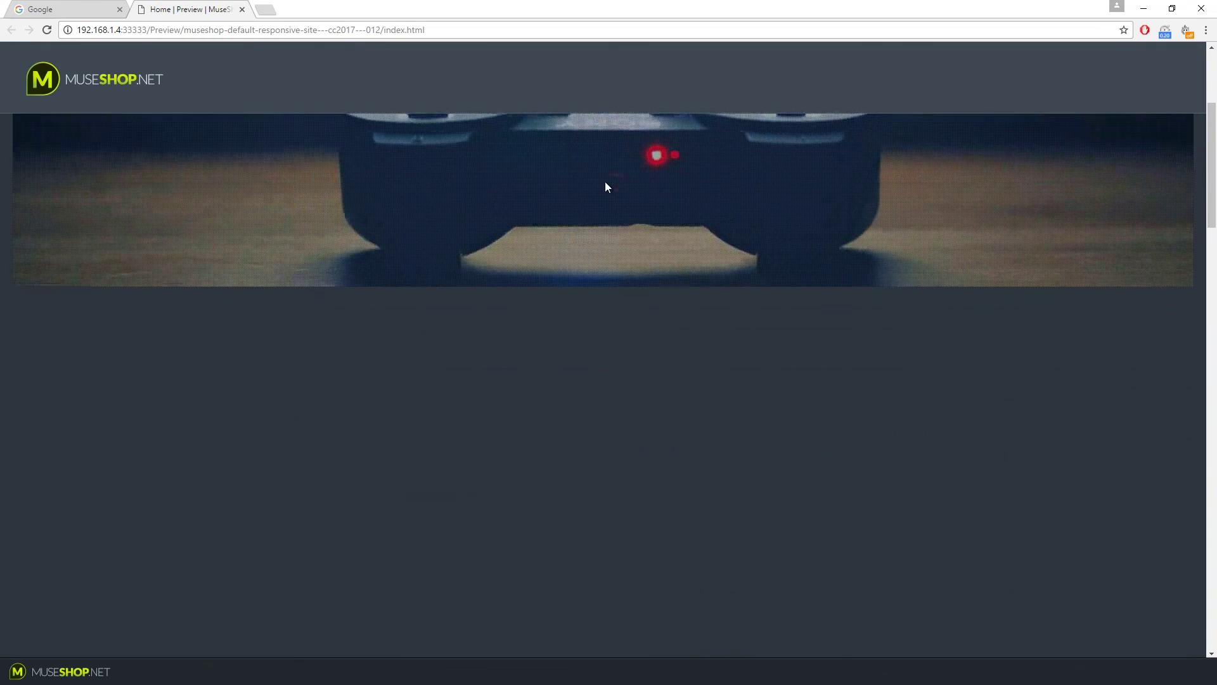
scroll(605, 183, up, 3)
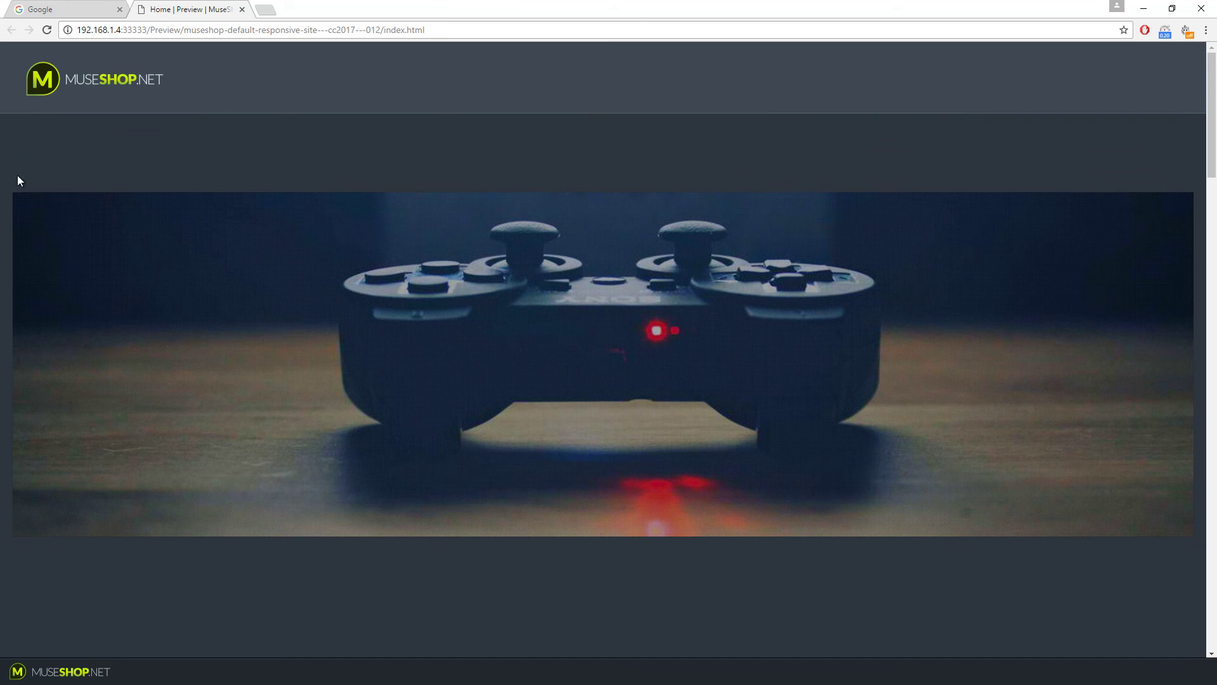